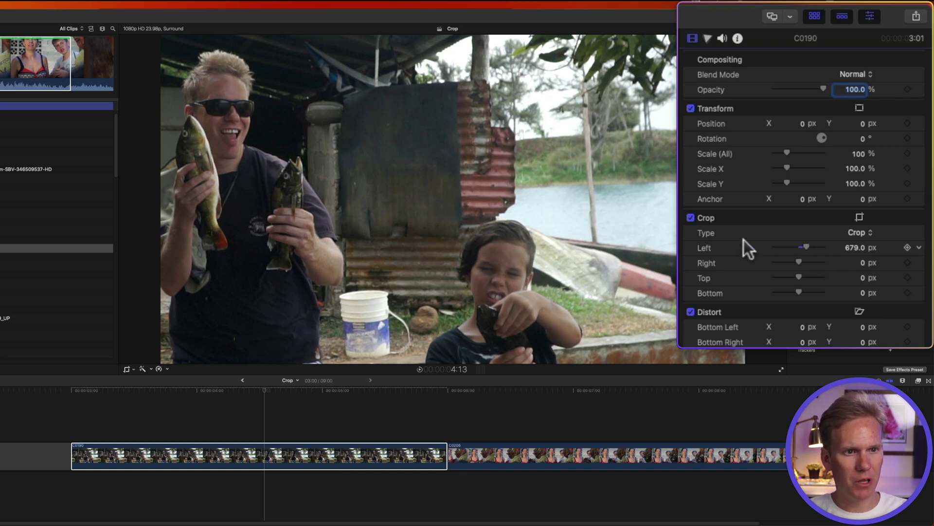
# - Set the first clip's crop values to Left 0 px, Right 359 px, Top 274 px and Bottom 308 px
pyautogui.moveTo(799, 262); pyautogui.dragTo(819, 287)
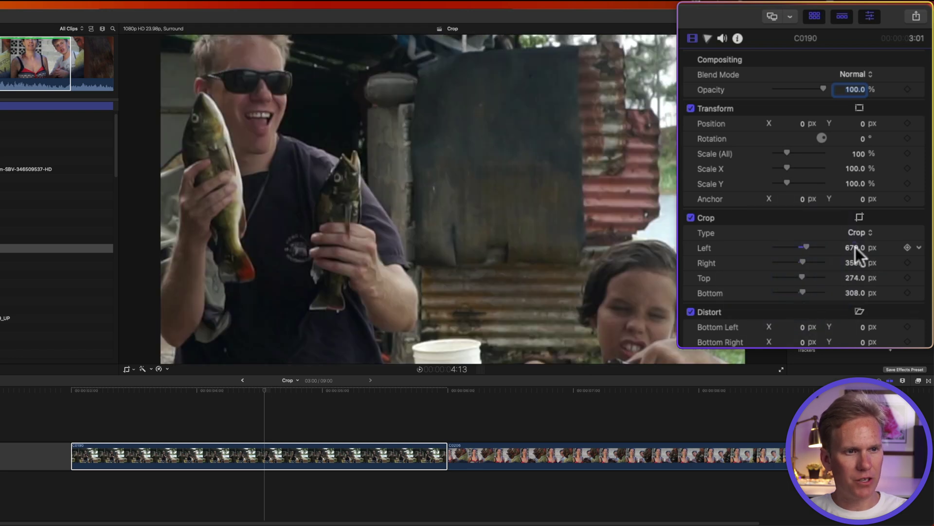
pyautogui.click(919, 248)
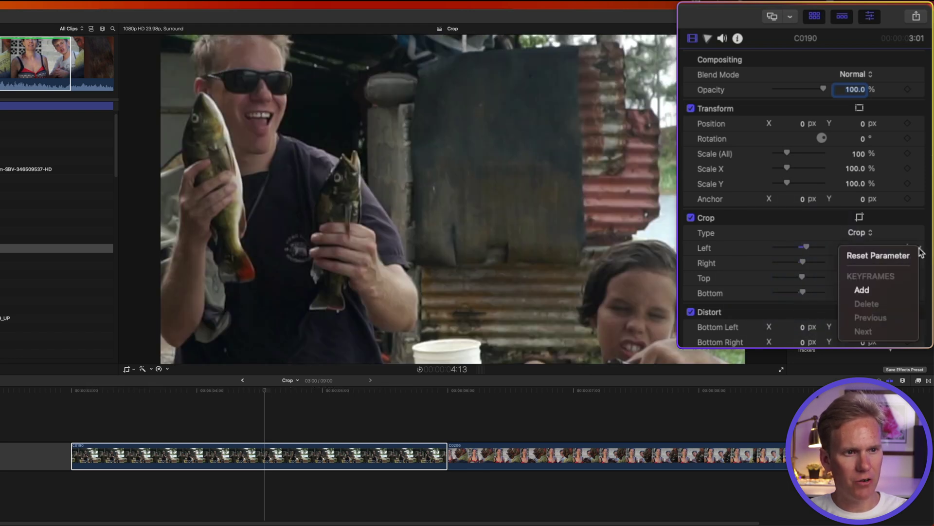
pyautogui.click(852, 247)
pyautogui.click(852, 248)
pyautogui.write('0')
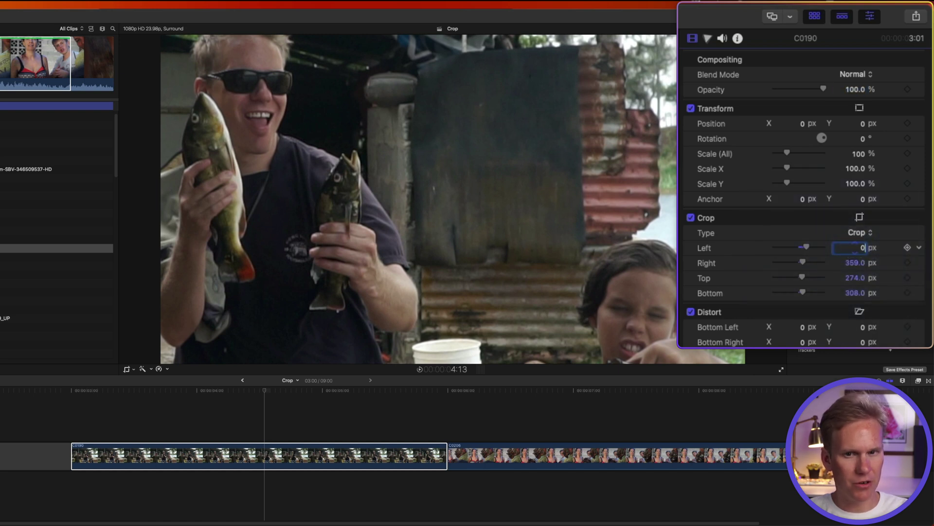
pyautogui.press('Return')
pyautogui.moveTo(921, 225)
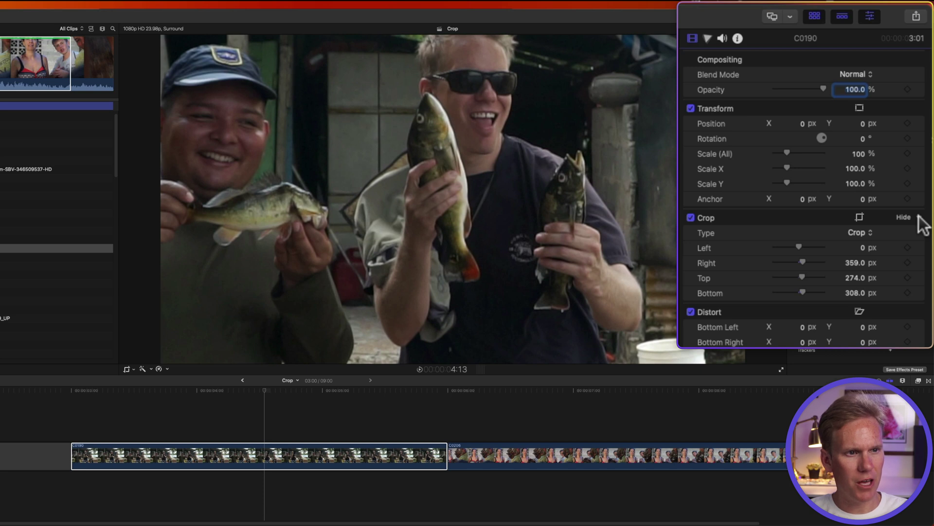
# - Turn the clip's Crop settings off and back on to compare the full and cropped frame
pyautogui.click(919, 217)
pyautogui.click(890, 224)
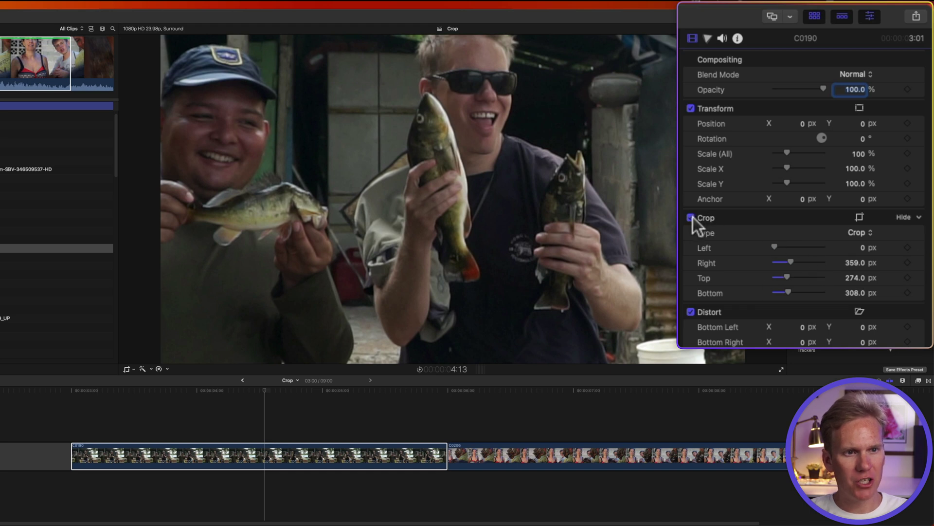
pyautogui.click(692, 217)
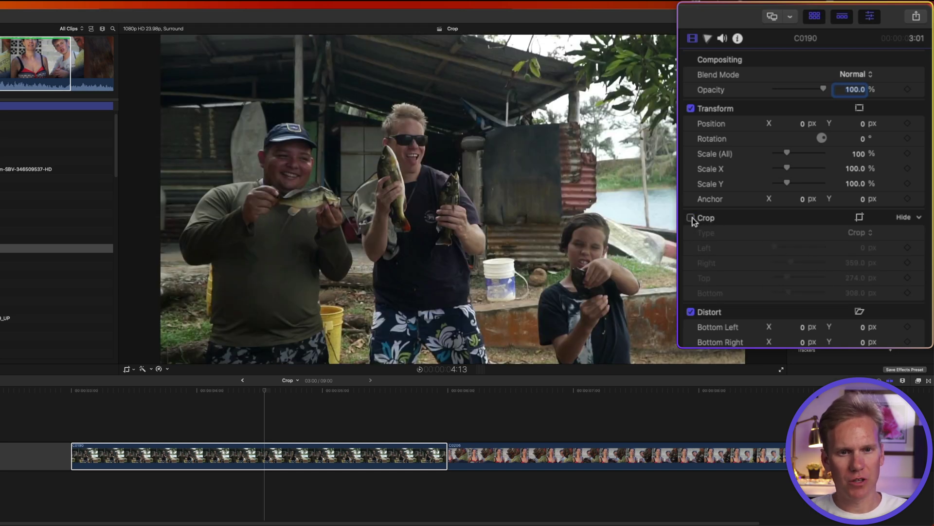
pyautogui.click(691, 217)
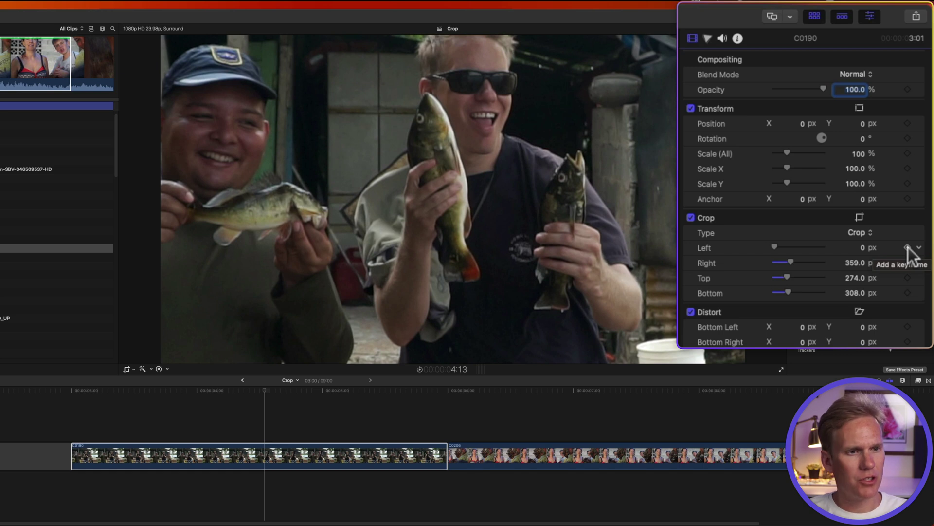
# - Animate the clip's Left crop with keyframes from 0 px at 4:13 to 378 px at 4:17, and play it back
pyautogui.click(266, 420)
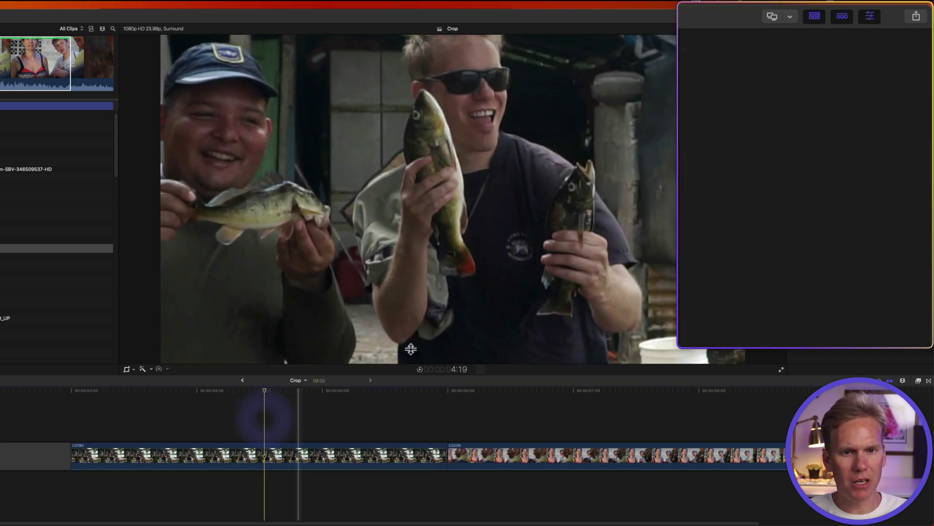
pyautogui.click(907, 247)
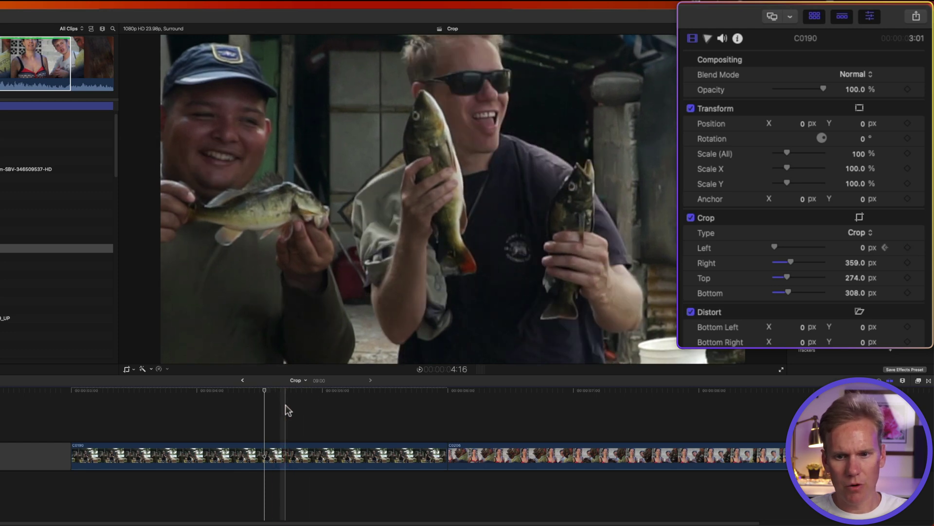
pyautogui.click(285, 406)
pyautogui.moveTo(783, 247); pyautogui.dragTo(797, 244)
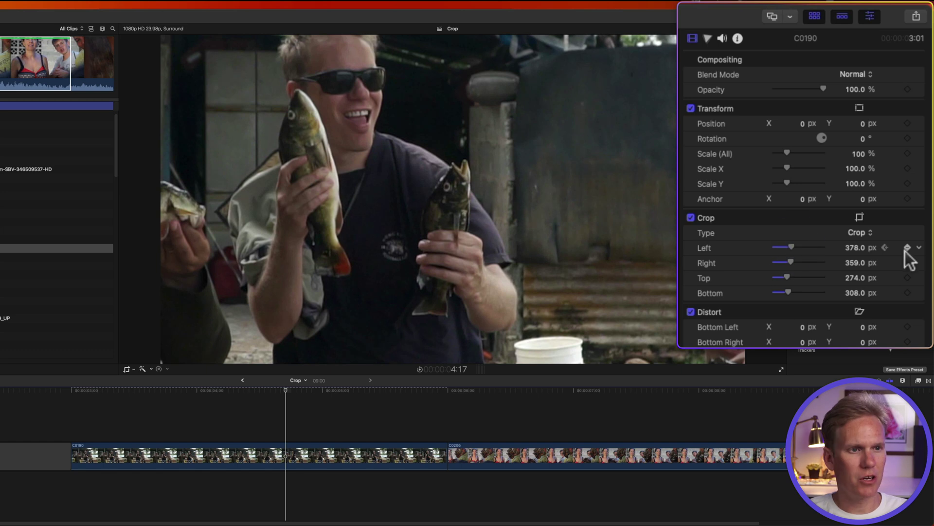
pyautogui.click(204, 407)
pyautogui.press('space')
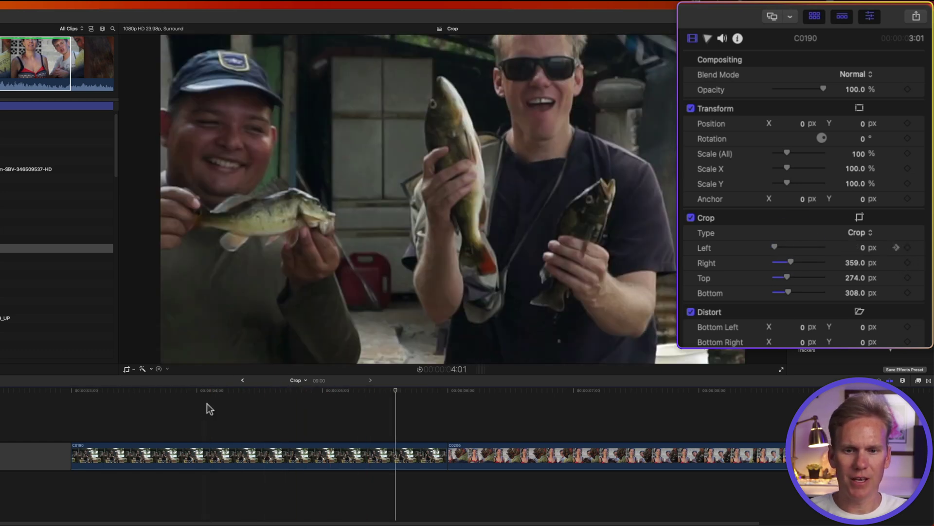
# - Activate the on-screen crop controls for the first clip and switch them from Trim to Crop mode
pyautogui.click(860, 218)
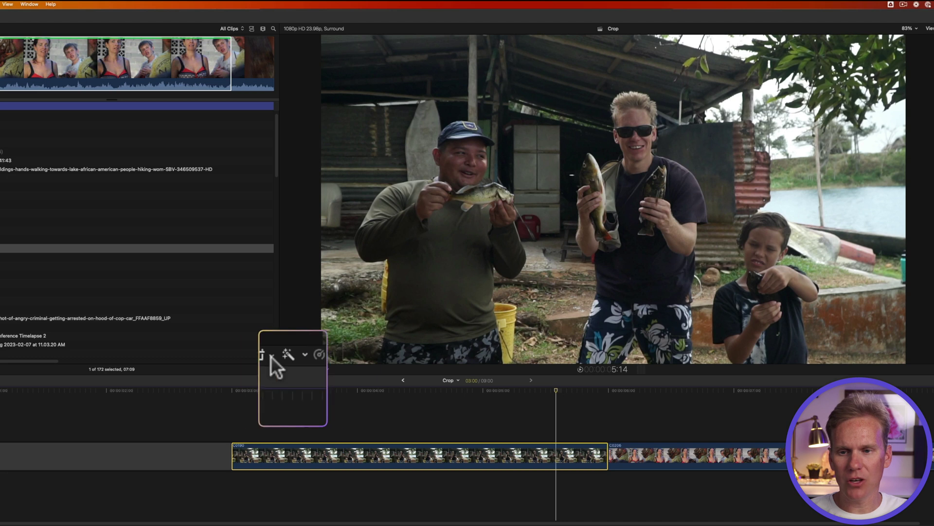
pyautogui.click(294, 368)
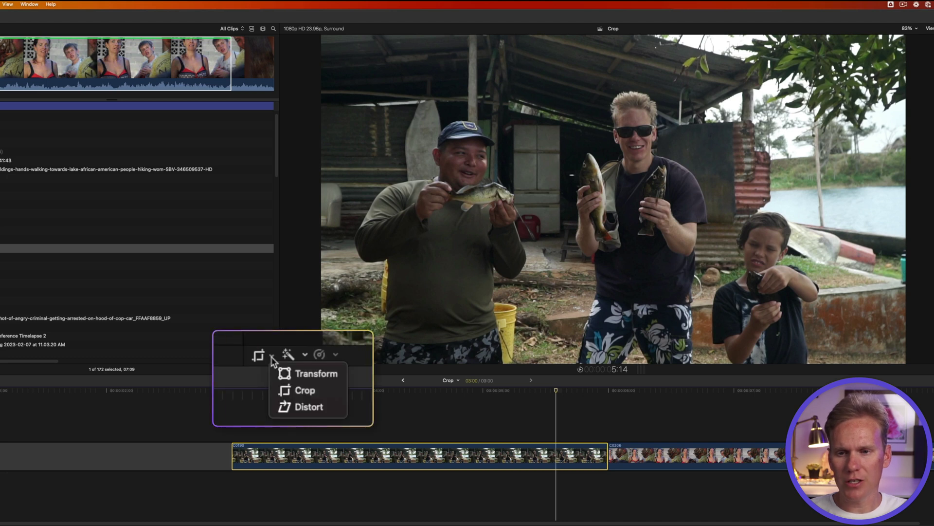
pyautogui.click(313, 389)
pyautogui.rightClick(551, 237)
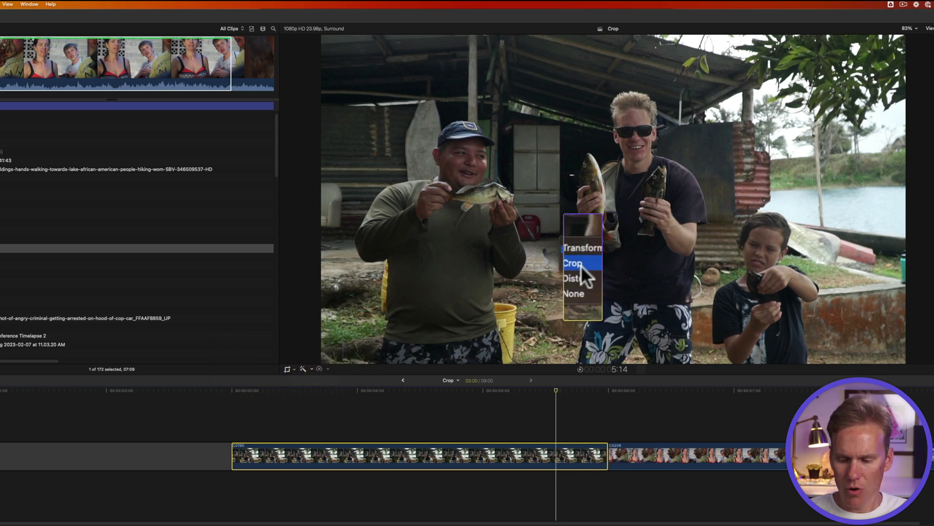
pyautogui.click(581, 265)
pyautogui.hotkey('shift', 'c')
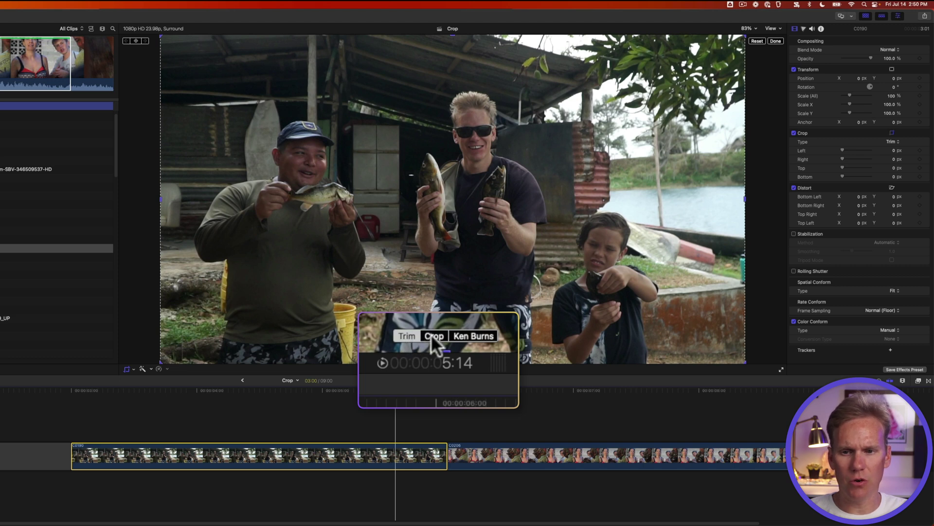
pyautogui.click(446, 355)
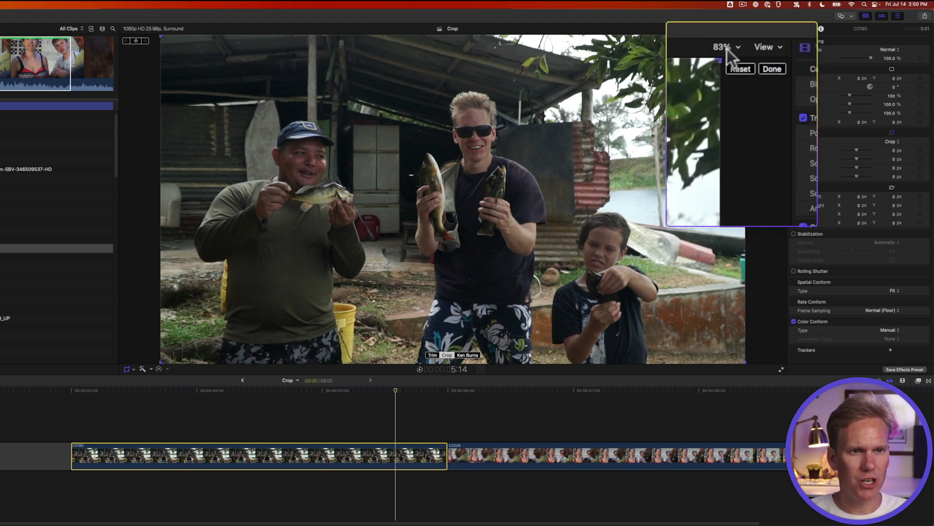
# - Shrink the crop frame from its upper-right and lower-left corners at 50% viewer zoom, and reposition it around the two men
pyautogui.click(738, 48)
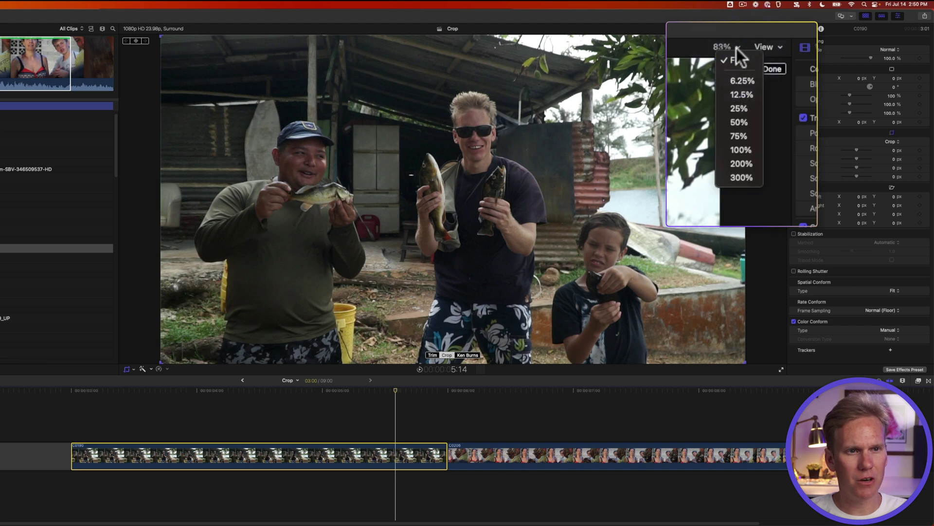
pyautogui.click(736, 121)
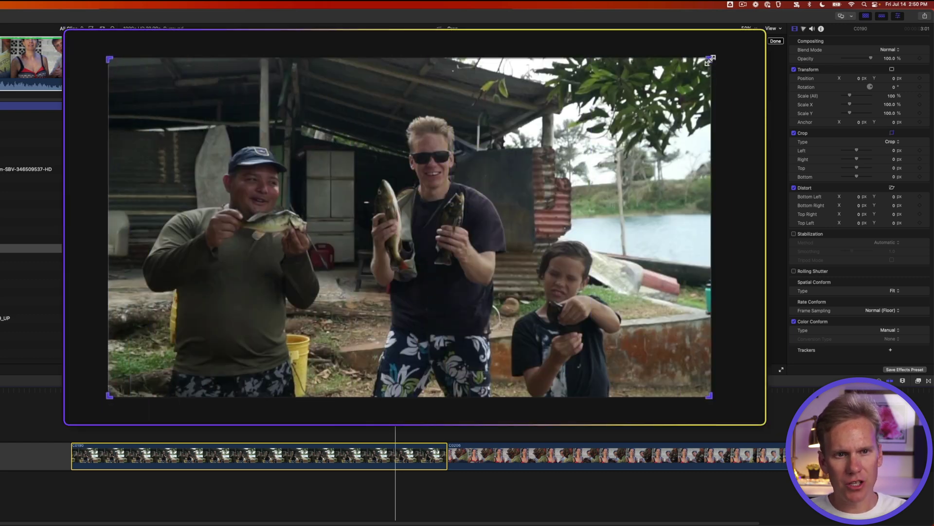
pyautogui.moveTo(709, 60); pyautogui.dragTo(587, 131)
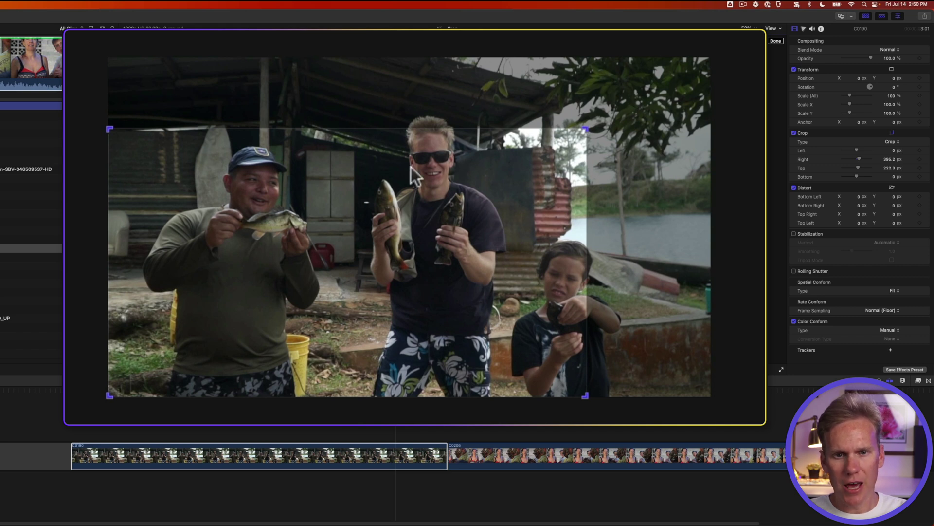
pyautogui.moveTo(110, 396); pyautogui.dragTo(198, 347)
pyautogui.moveTo(389, 251); pyautogui.dragTo(365, 208)
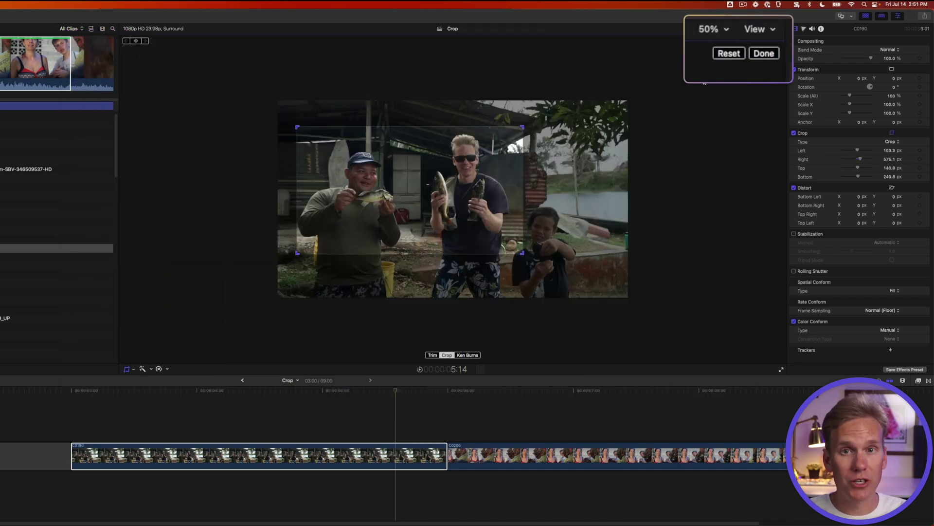
# - Reset the crop frame, undo that reset, and finish editing the crop
pyautogui.click(729, 52)
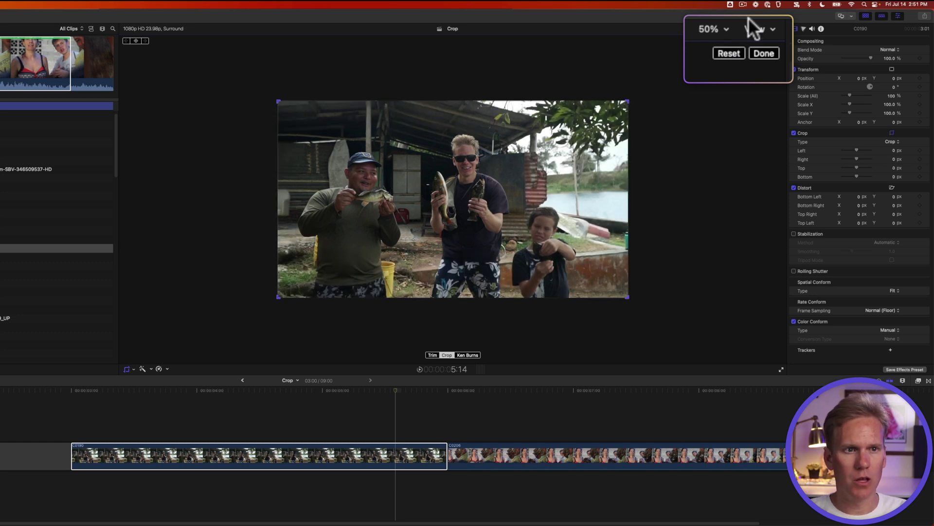
pyautogui.press('super+z')
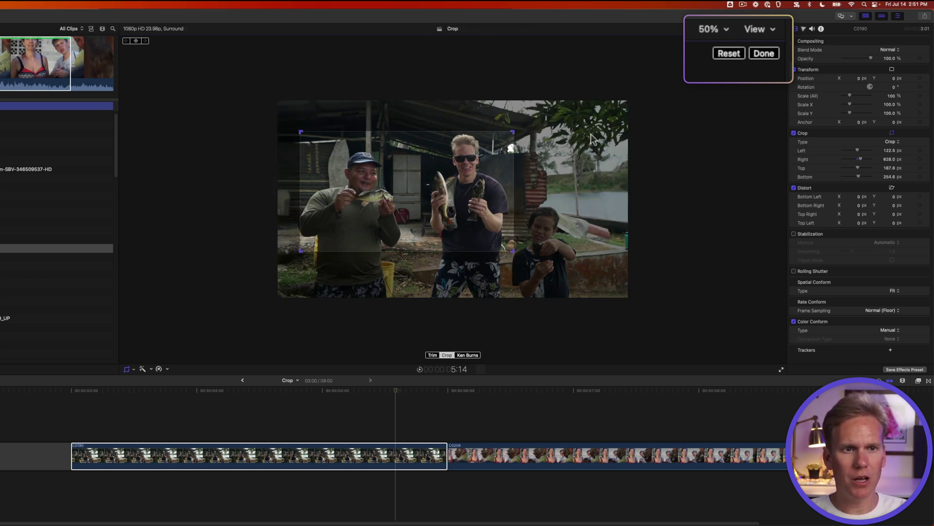
pyautogui.click(760, 53)
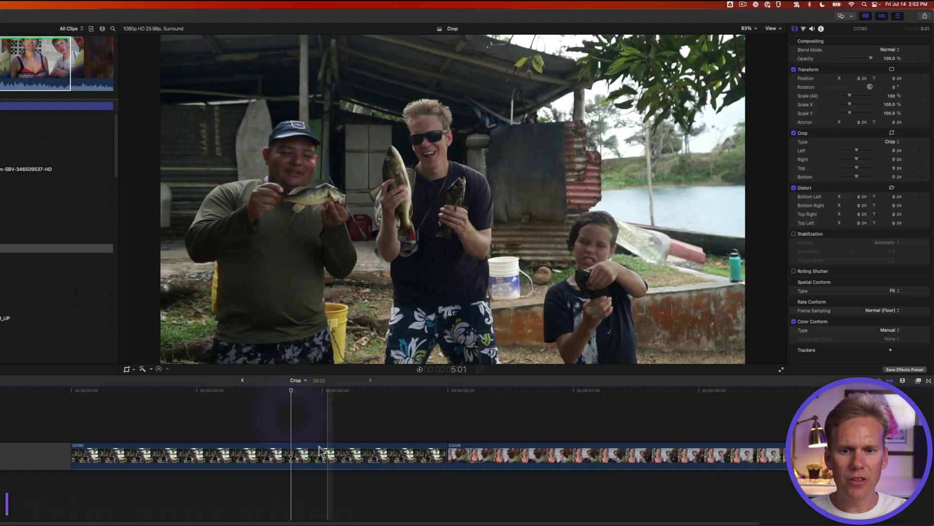
# - Set the first clip's crop type to Trim with Left 614 px, Right 833 px, Top 183 px and Bottom 279 px
pyautogui.click(320, 450)
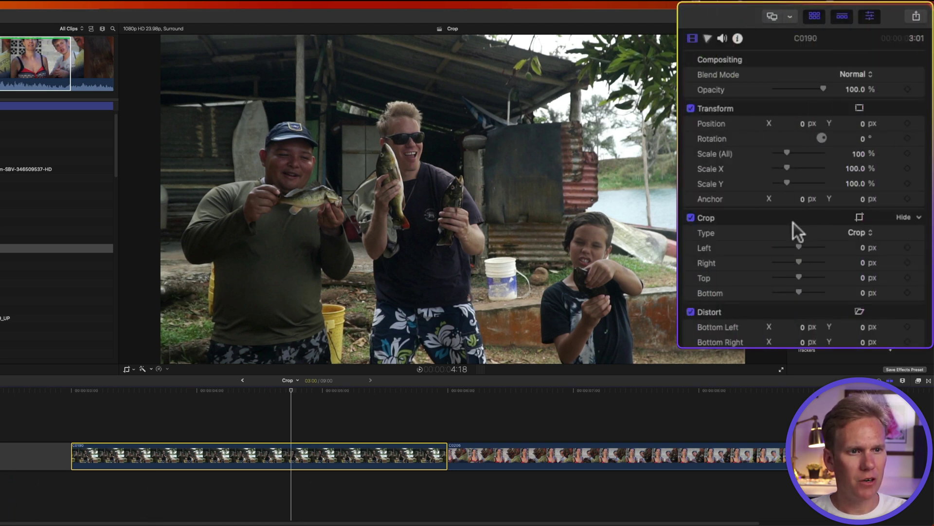
pyautogui.click(860, 231)
pyautogui.click(861, 220)
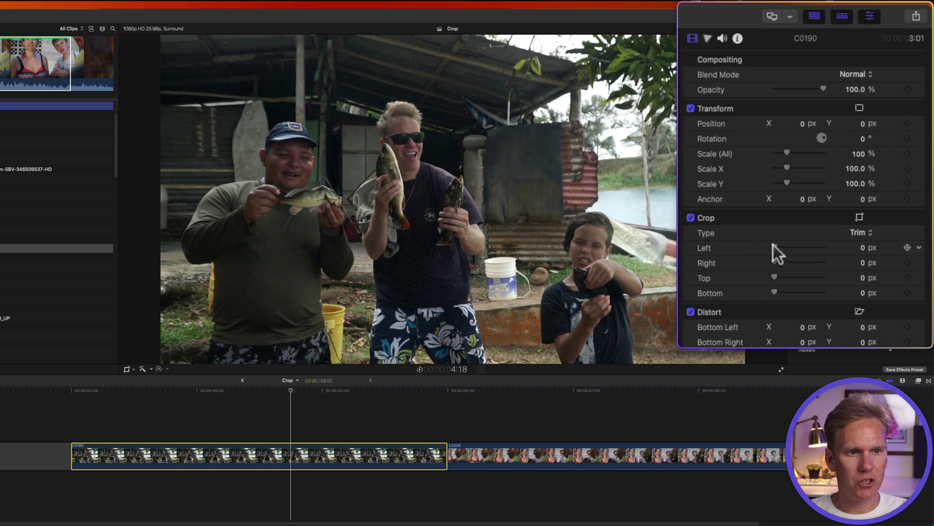
pyautogui.moveTo(773, 244); pyautogui.dragTo(787, 292)
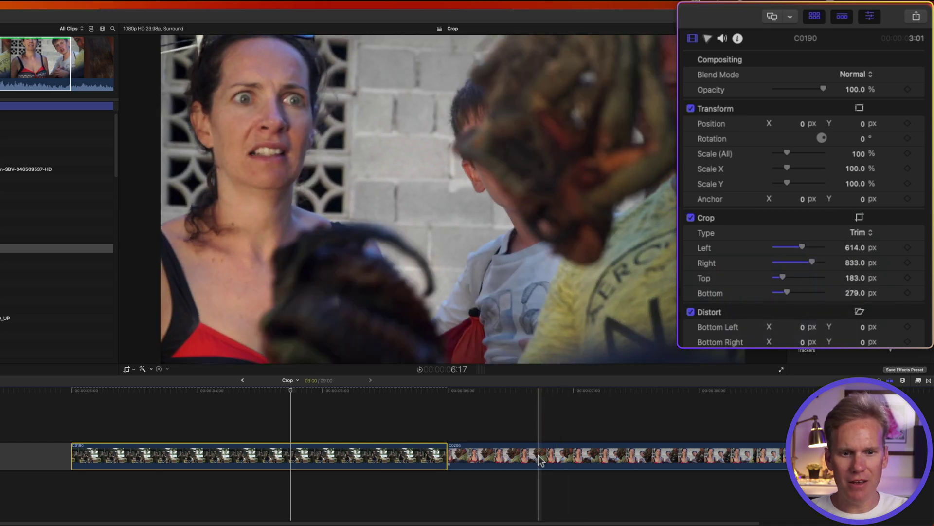
# - Try placing the second clip beneath the trimmed first clip in the timeline, and undo the move
pyautogui.click(539, 457)
pyautogui.moveTo(539, 458); pyautogui.dragTo(241, 488)
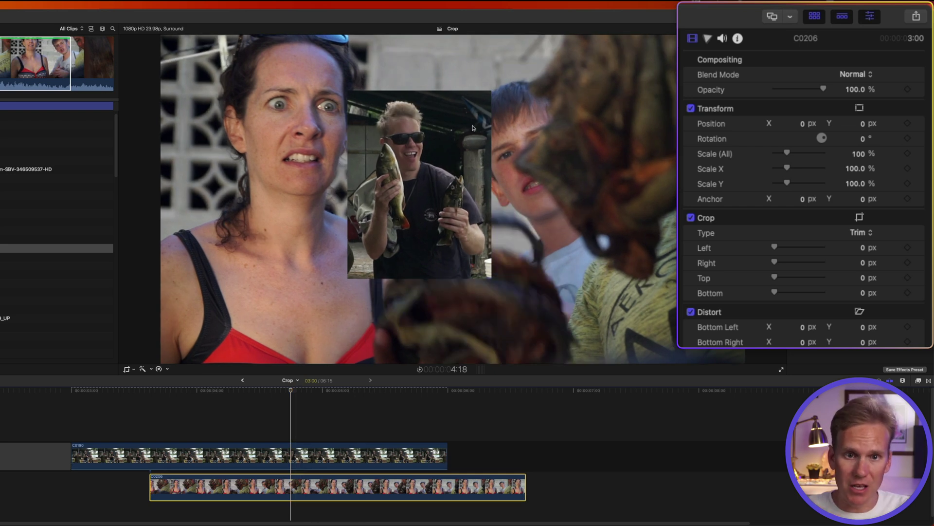
pyautogui.press('super+z')
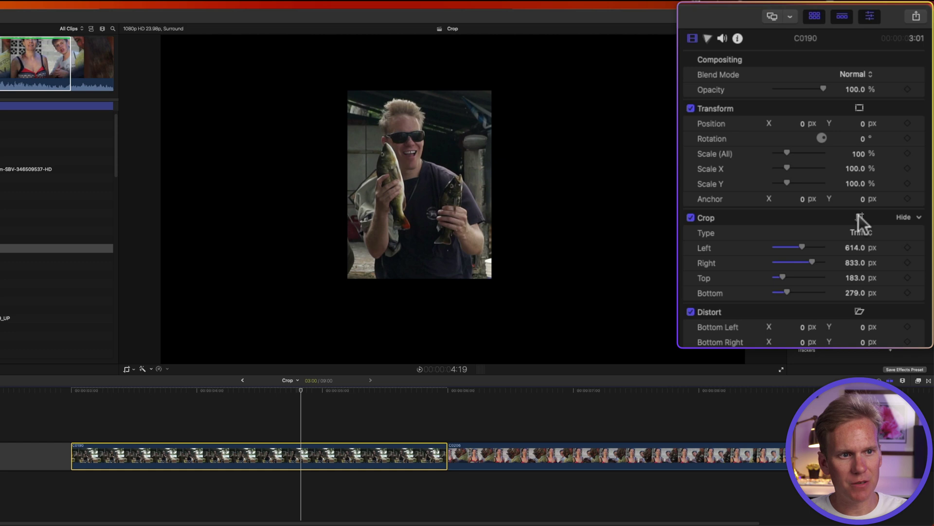
# - Enlarge the trimmed area in the viewer to about Left 583 px, Right 216 px, Top 166 px and Bottom 60 px, and reset the trim
pyautogui.click(858, 216)
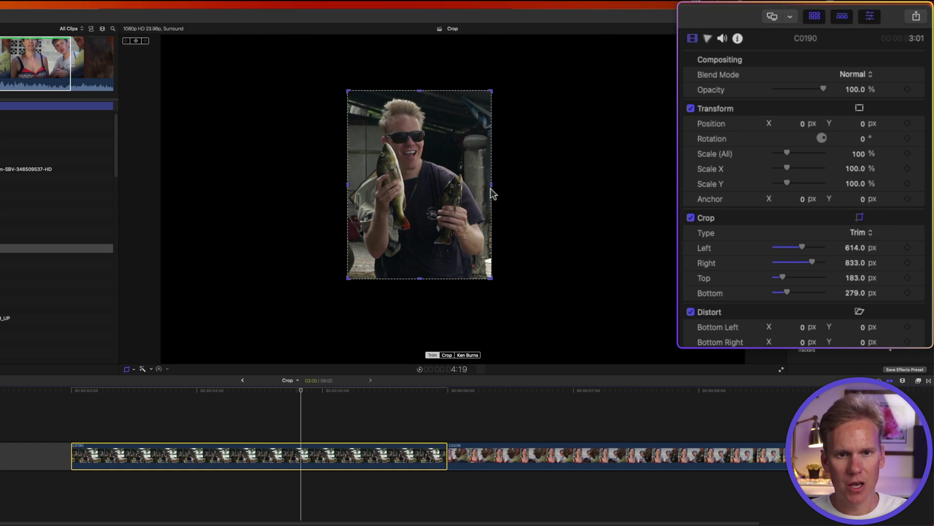
pyautogui.moveTo(491, 184); pyautogui.dragTo(650, 179)
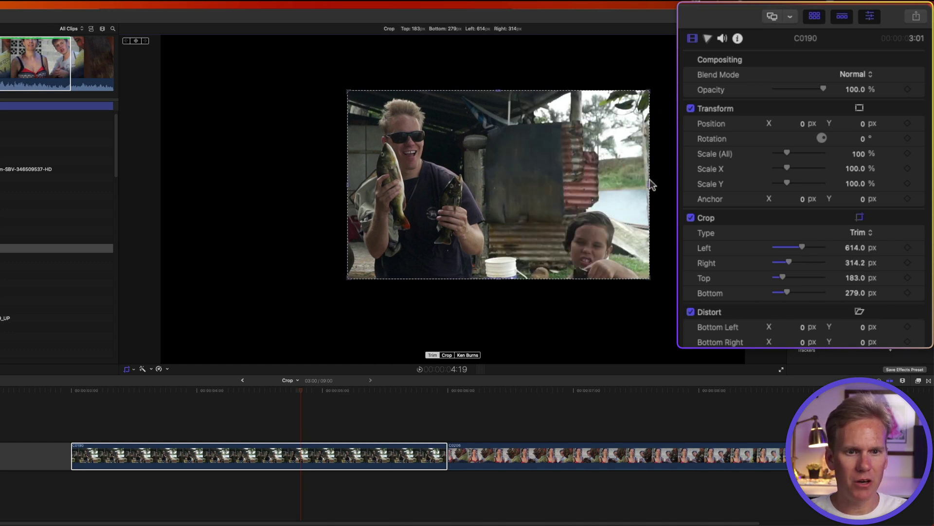
pyautogui.moveTo(499, 278); pyautogui.dragTo(505, 323)
pyautogui.moveTo(533, 195)
pyautogui.mouseDown()
pyautogui.moveTo(518, 189)
pyautogui.moveTo(503, 214)
pyautogui.moveTo(532, 226)
pyautogui.moveTo(532, 195)
pyautogui.mouseUp()
pyautogui.moveTo(651, 90); pyautogui.dragTo(680, 71)
pyautogui.moveTo(386, 321); pyautogui.dragTo(377, 329)
pyautogui.moveTo(513, 214); pyautogui.dragTo(513, 229)
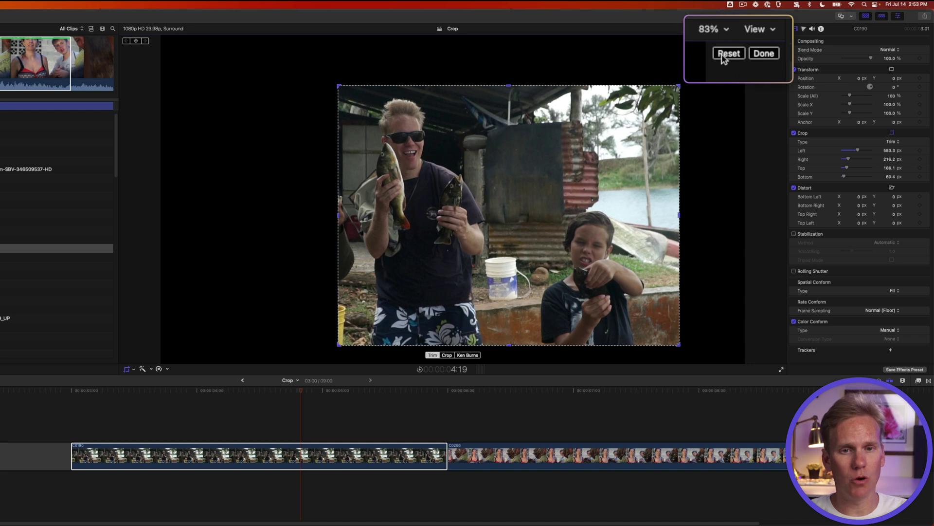
pyautogui.click(722, 57)
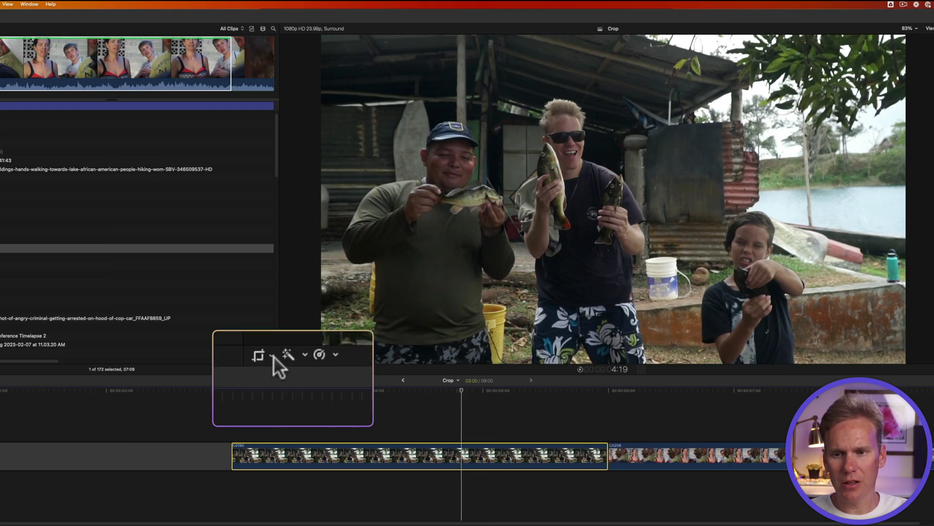
# - Activate the on-screen crop controls for the selected fishing clip and set the viewer zoom to 50%
pyautogui.click(294, 368)
pyautogui.click(298, 390)
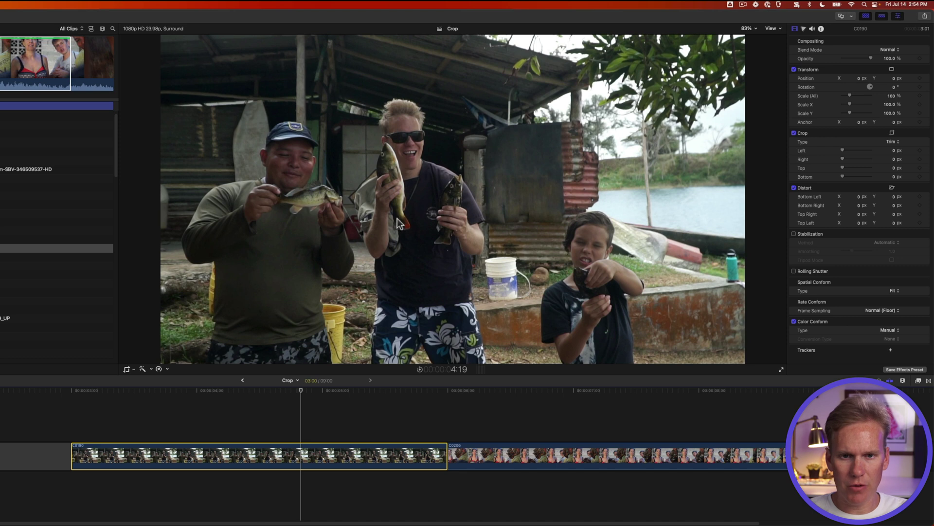
pyautogui.hotkey('shift', 'c')
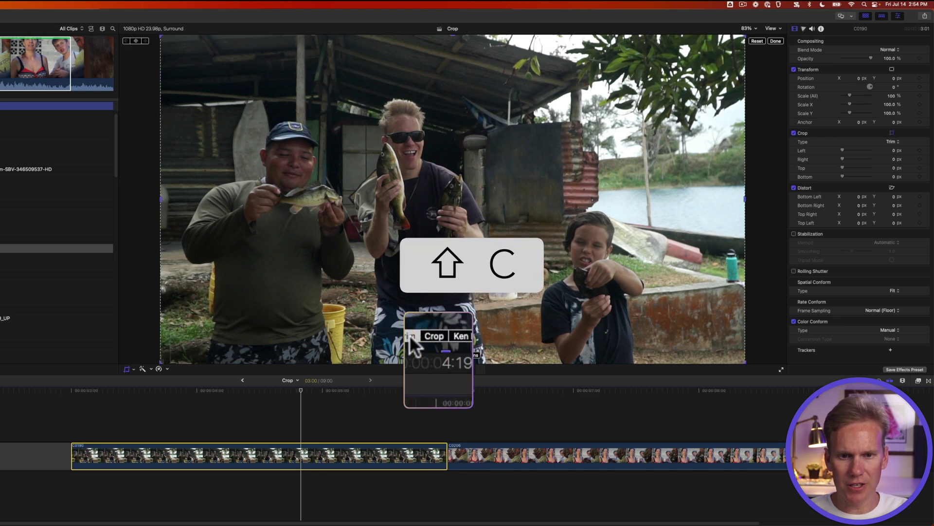
pyautogui.click(749, 29)
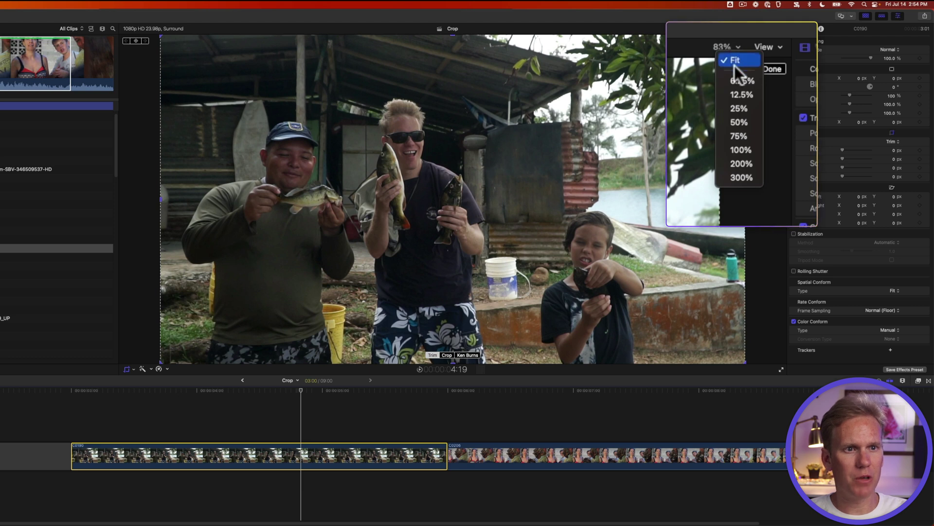
pyautogui.click(740, 122)
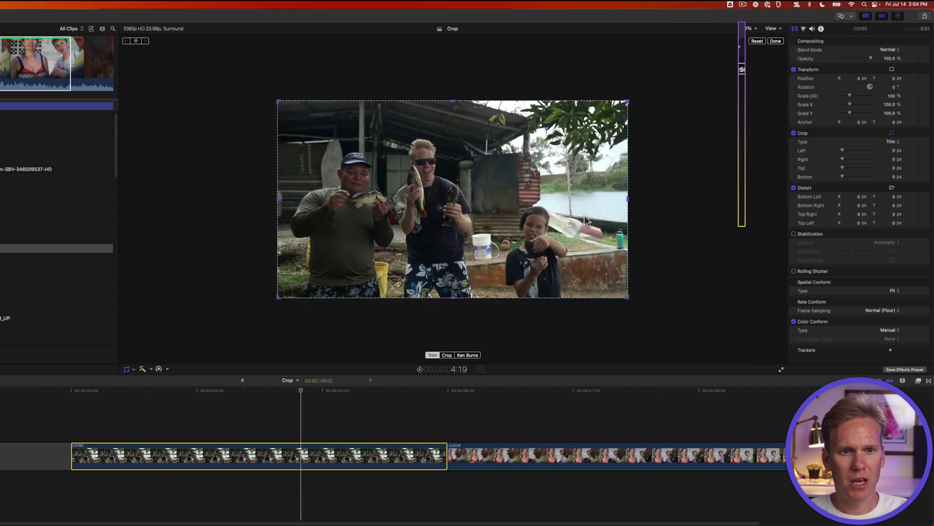
# - Try trimming the fishing clip's top and bottom edges inward in the viewer
pyautogui.moveTo(410, 58); pyautogui.dragTo(405, 113)
pyautogui.moveTo(410, 396); pyautogui.dragTo(411, 226)
pyautogui.moveTo(436, 150)
pyautogui.mouseDown()
pyautogui.moveTo(440, 176)
pyautogui.moveTo(440, 165)
pyautogui.mouseUp()
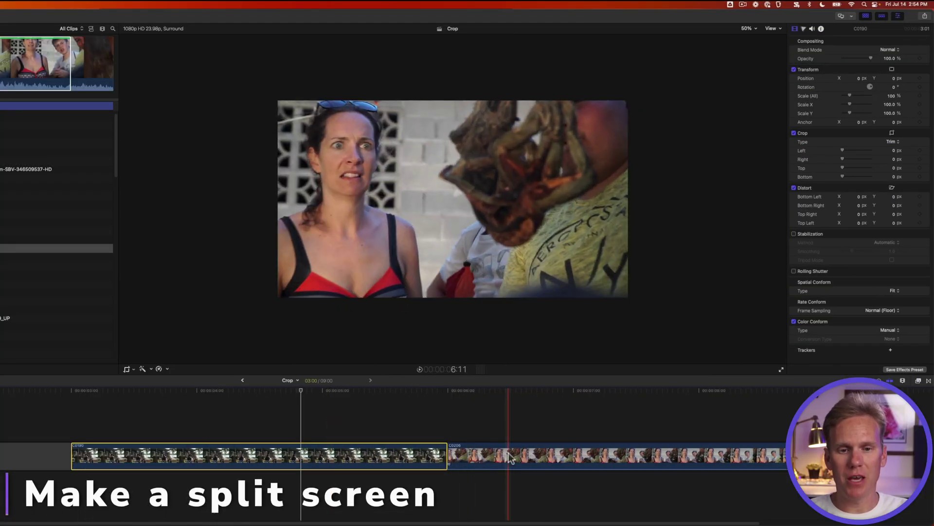
# - Stack the second clip above the fishing clip with their starts aligned, and place the playhead at about 4:17
pyautogui.moveTo(509, 453); pyautogui.dragTo(132, 422)
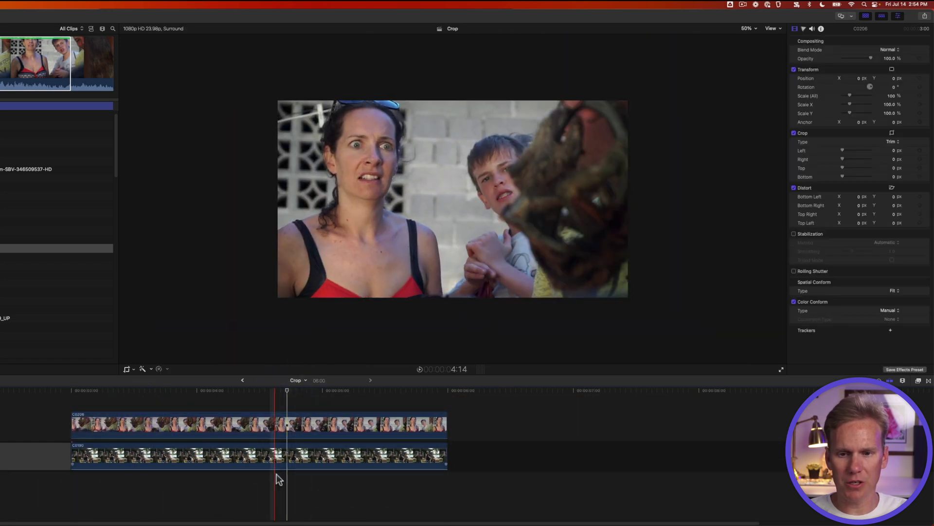
pyautogui.click(286, 426)
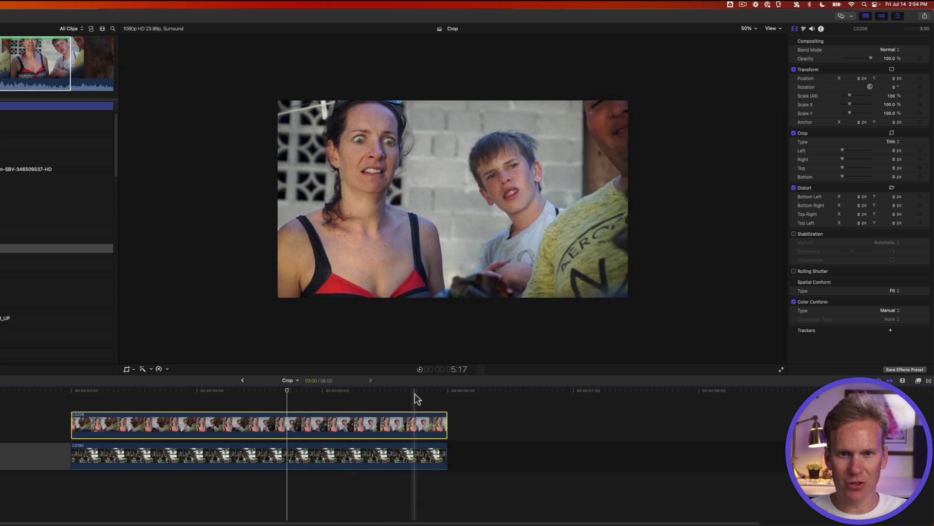
pyautogui.click(285, 398)
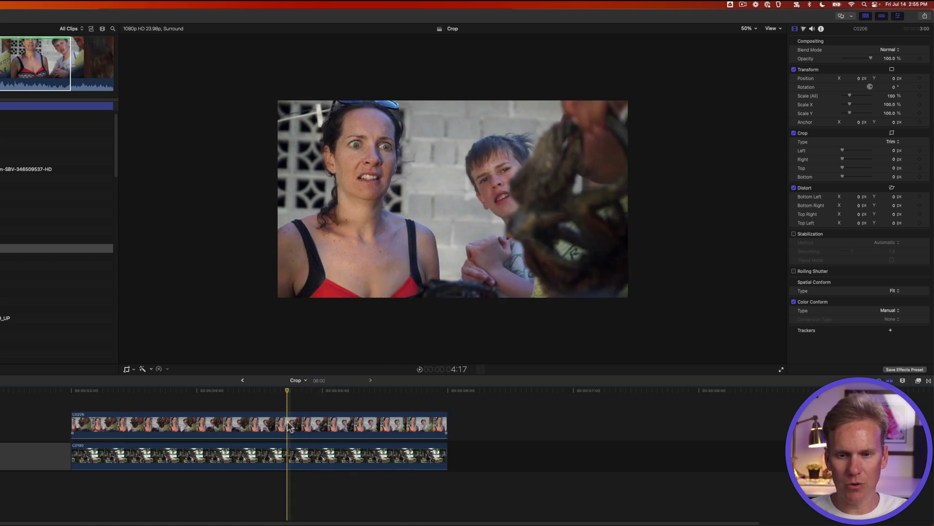
# - Trim the upper clip's bottom edge to about 960.5 px in the viewer and turn on the Horizon overlay
pyautogui.click(288, 428)
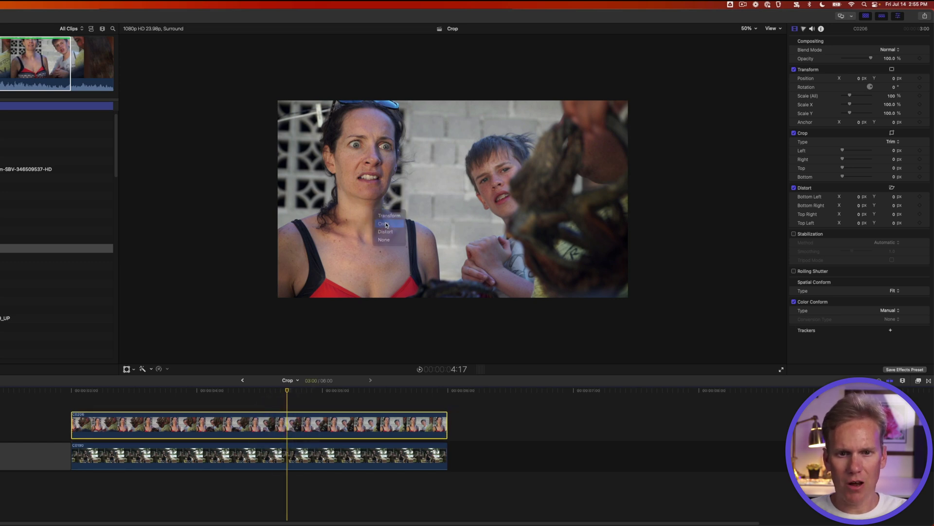
pyautogui.click(387, 225)
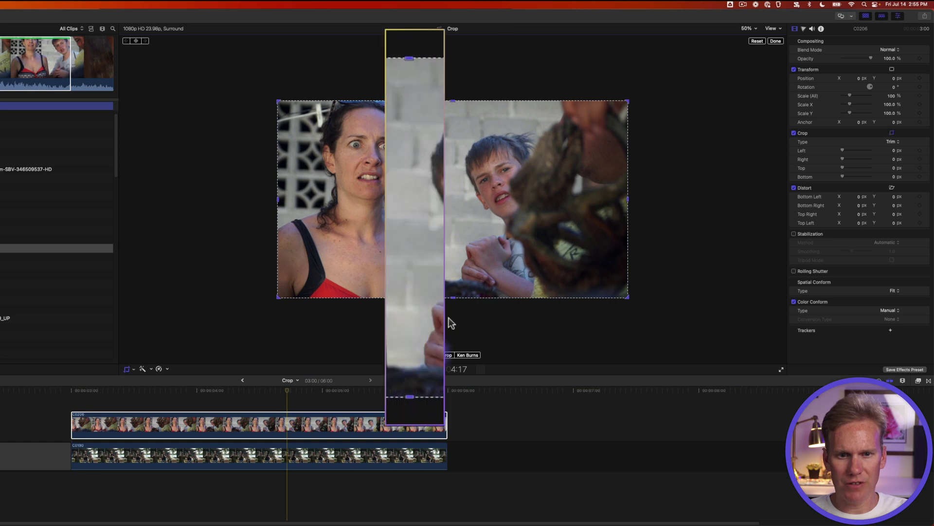
pyautogui.moveTo(453, 297); pyautogui.dragTo(449, 225)
pyautogui.moveTo(400, 264); pyautogui.dragTo(402, 245)
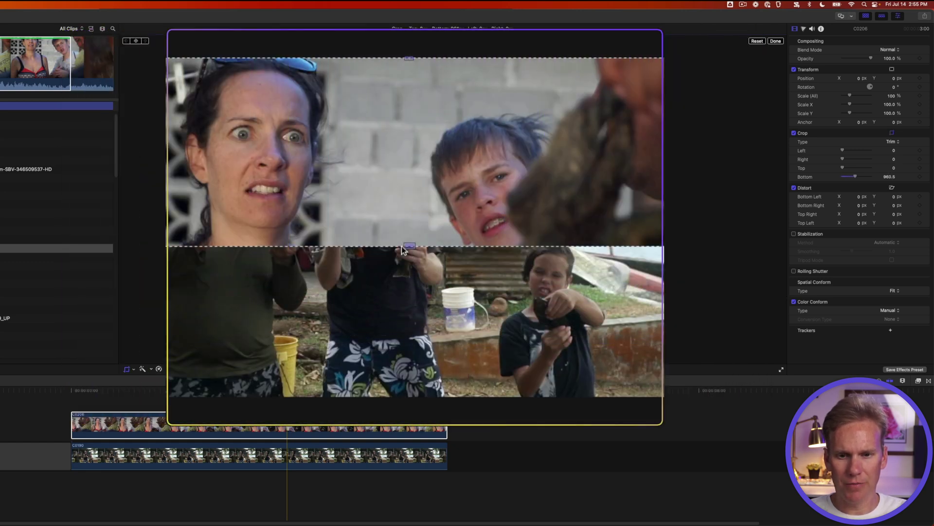
pyautogui.click(674, 31)
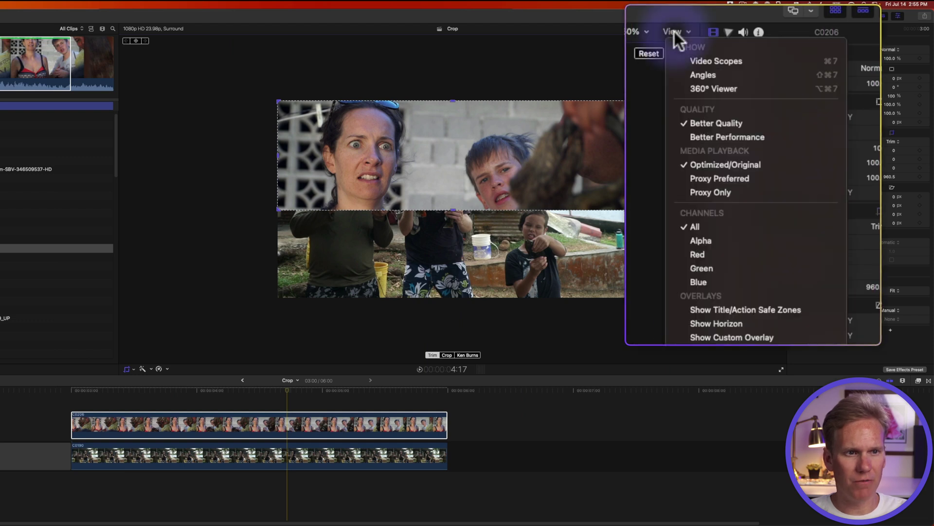
pyautogui.click(718, 324)
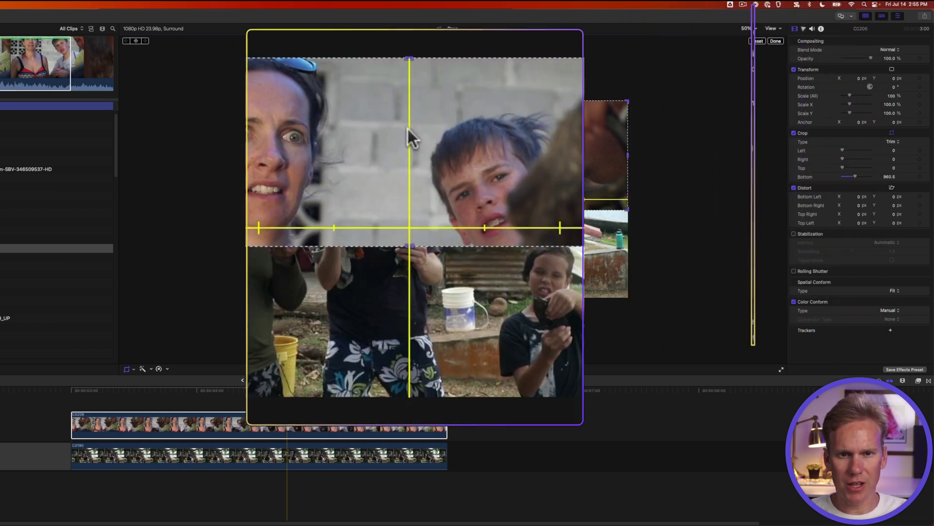
# - Adjust the upper clip's bottom trim to about 940.2 px and set its Position Y to 66 px
pyautogui.moveTo(412, 245); pyautogui.dragTo(413, 247)
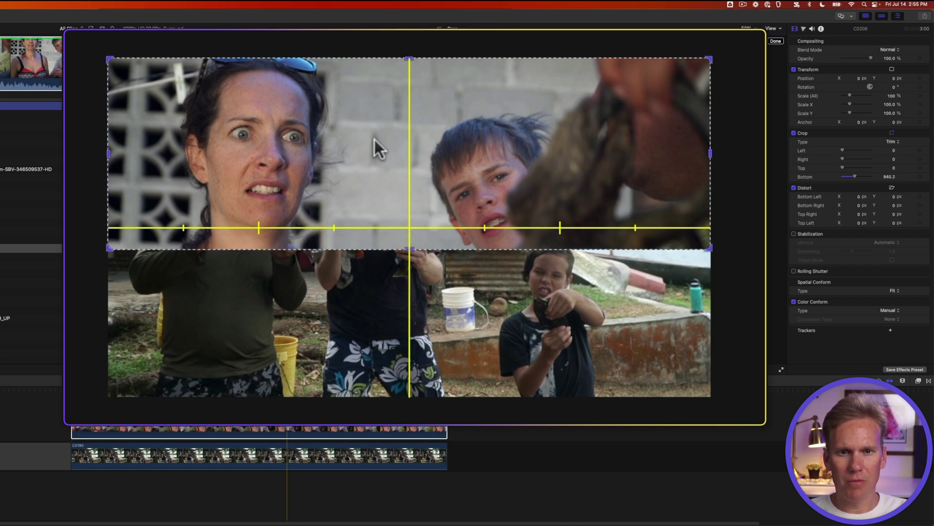
pyautogui.click(776, 41)
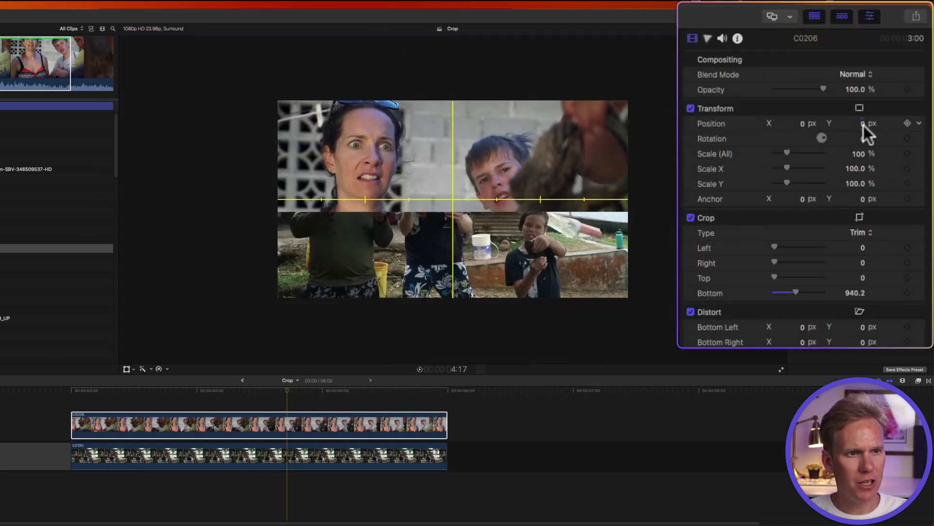
pyautogui.moveTo(863, 124)
pyautogui.mouseDown()
pyautogui.moveTo(863, 102)
pyautogui.moveTo(863, 121)
pyautogui.mouseUp()
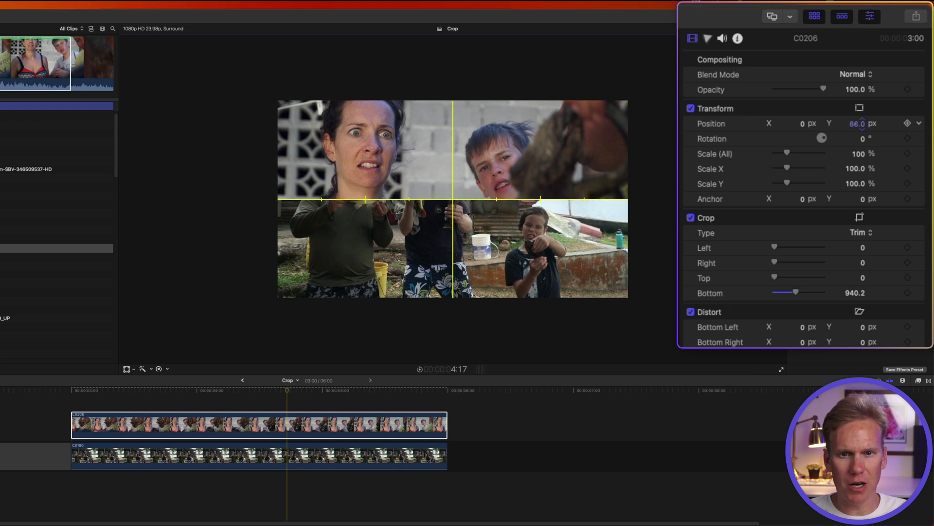
# - Trim the lower clip to about Top 286.8 px and Bottom 251.5 px, and set its Position Y to -257 px
pyautogui.click(287, 482)
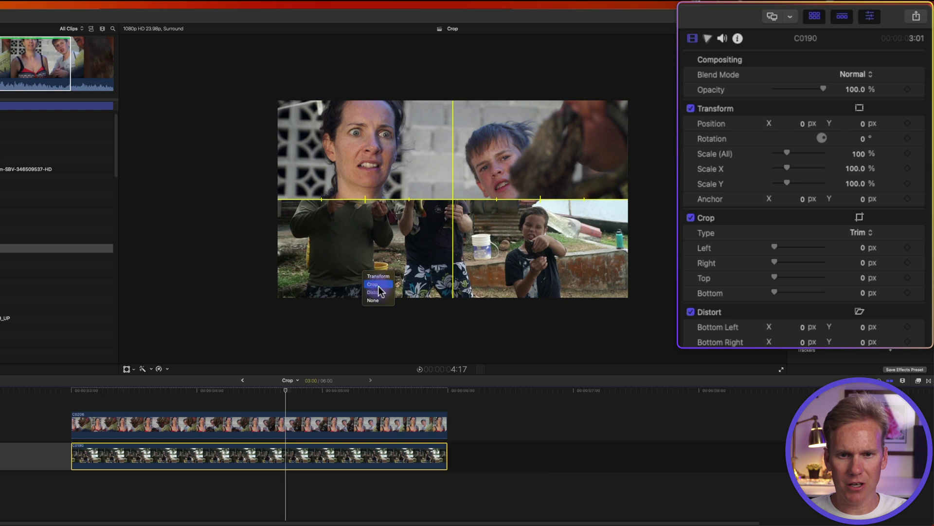
pyautogui.click(379, 285)
pyautogui.moveTo(454, 298); pyautogui.dragTo(455, 252)
pyautogui.moveTo(454, 100); pyautogui.dragTo(454, 153)
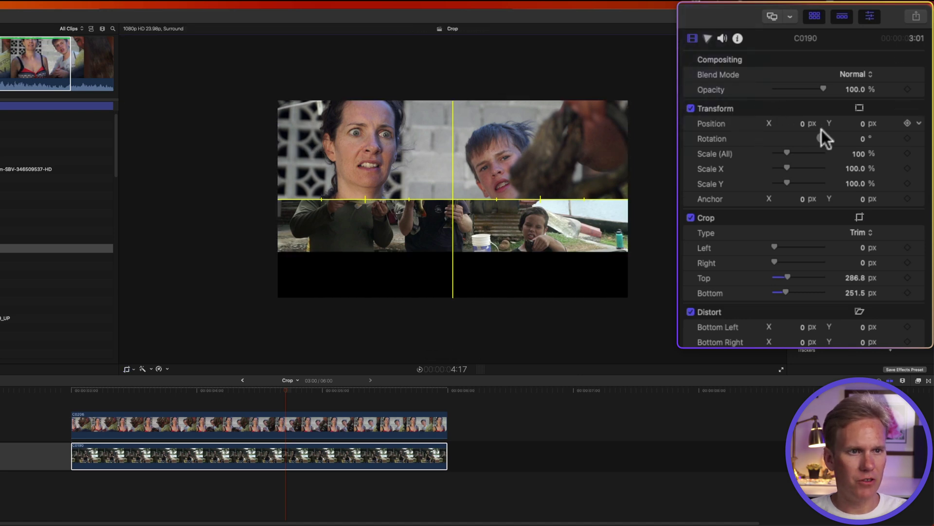
pyautogui.moveTo(862, 124)
pyautogui.mouseDown()
pyautogui.moveTo(862, 154)
pyautogui.moveTo(862, 112)
pyautogui.mouseUp()
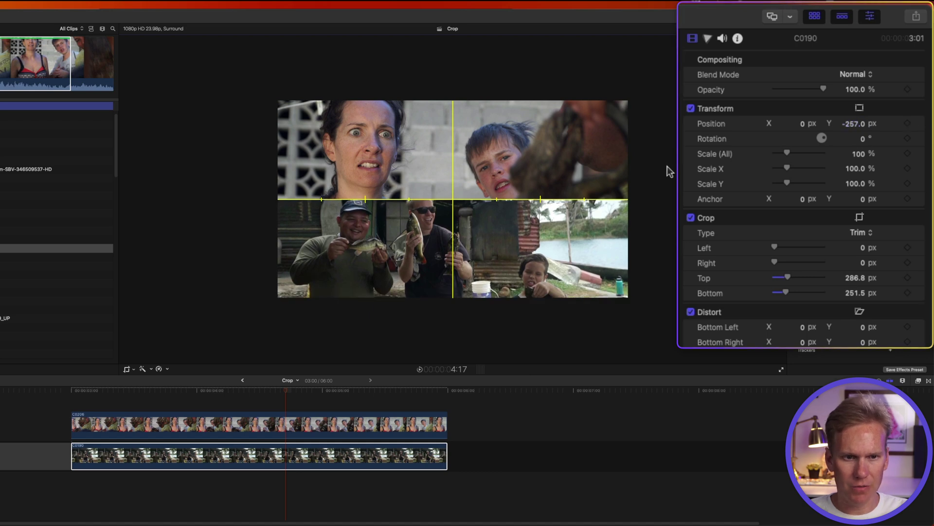
# - Examine the seam between the two clips at 300% magnification and fit the whole frame back in the viewer
pyautogui.press('z')
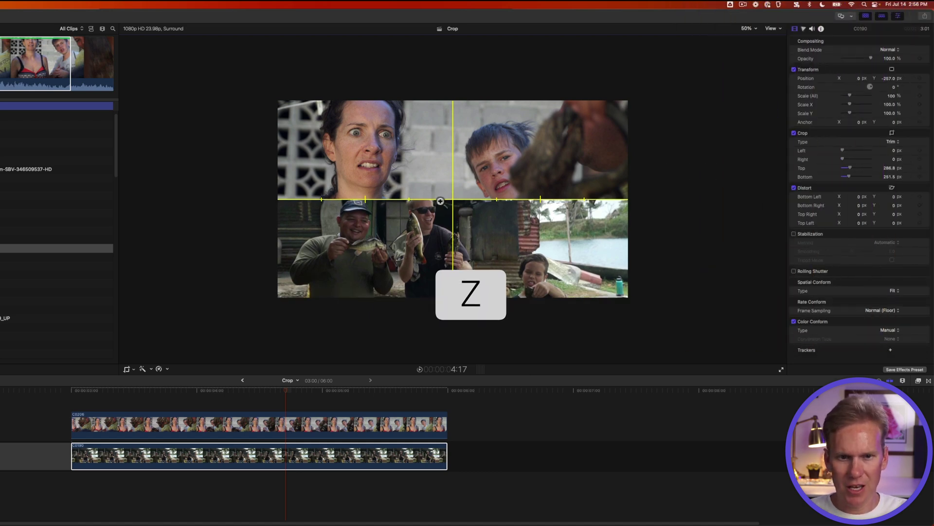
pyautogui.click(441, 201)
pyautogui.click(443, 199)
pyautogui.click(447, 198)
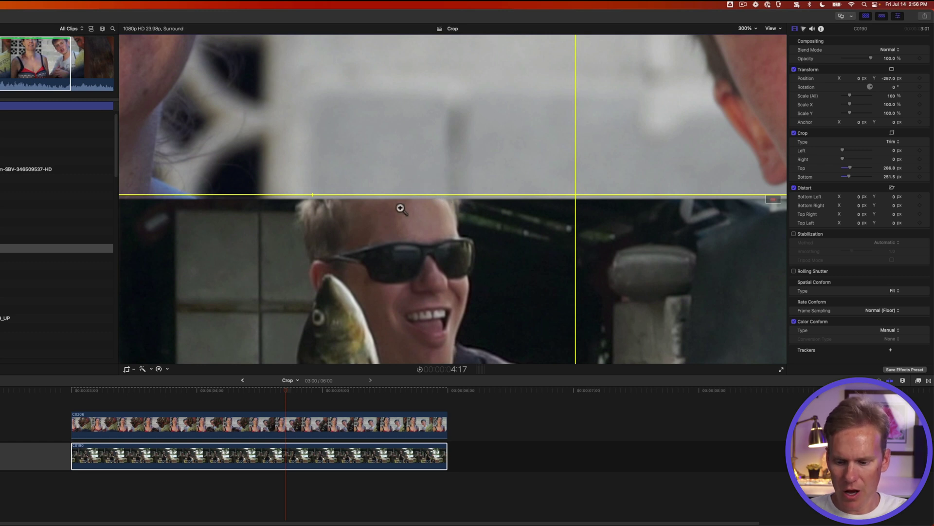
pyautogui.hotkey('shift', 'z')
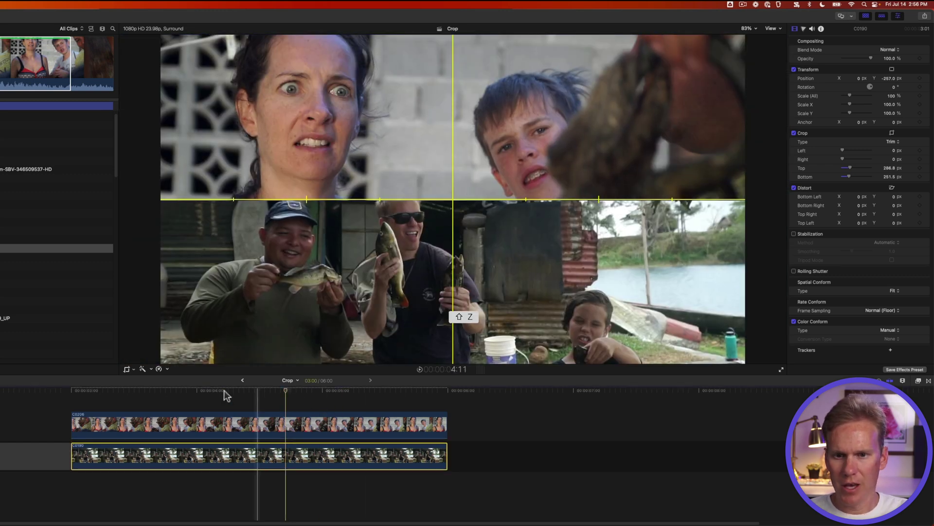
# - Hide the Horizon overlay and play the split screen from 3:00
pyautogui.click(667, 34)
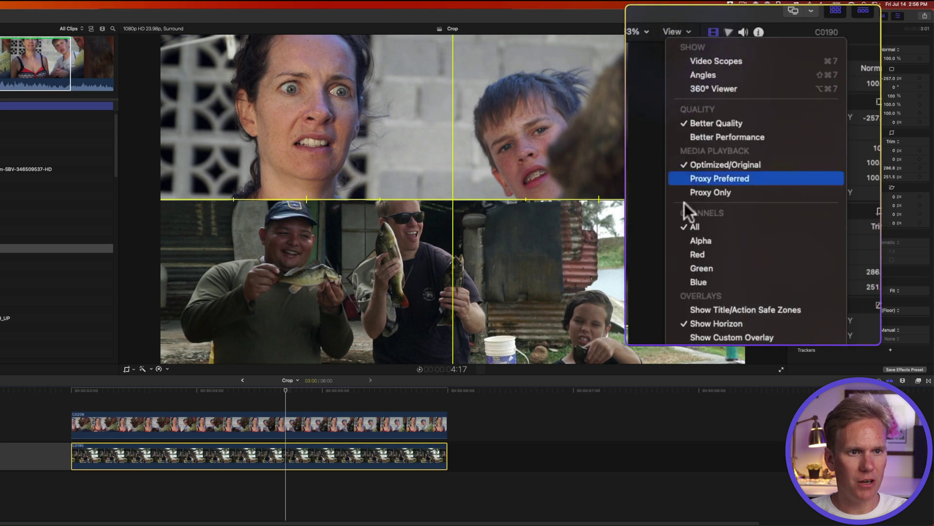
pyautogui.click(708, 325)
pyautogui.click(75, 395)
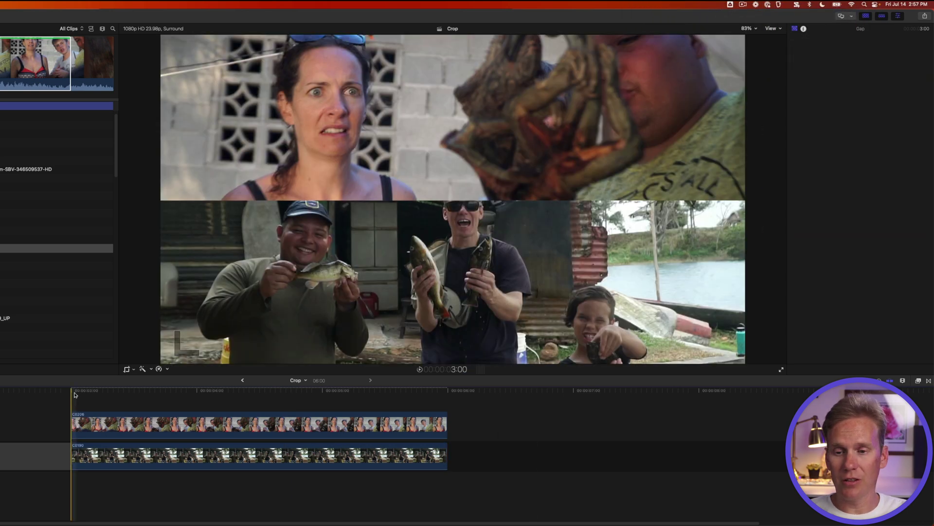
pyautogui.press('space')
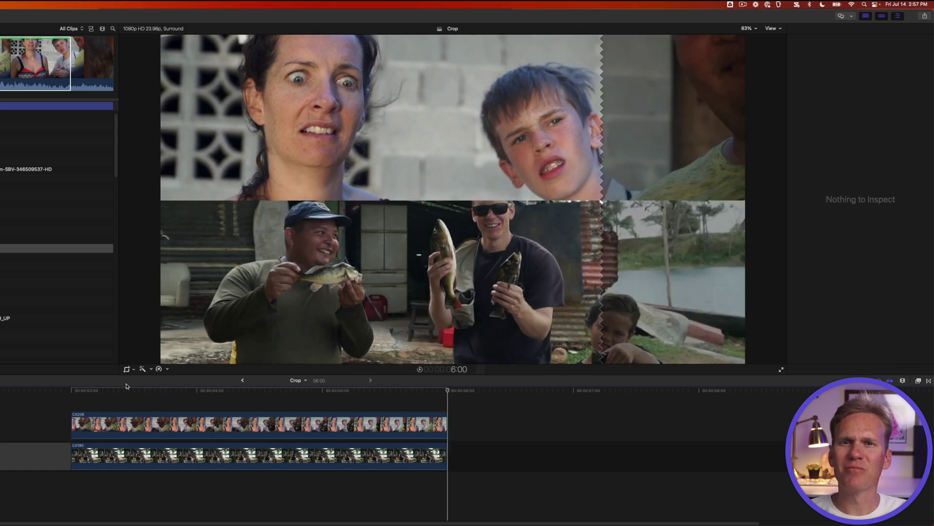
pyautogui.click(117, 397)
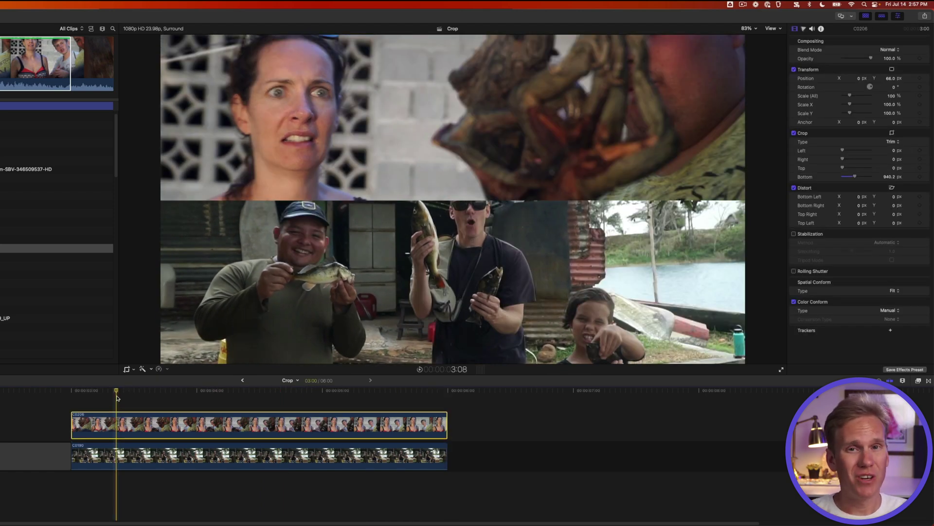